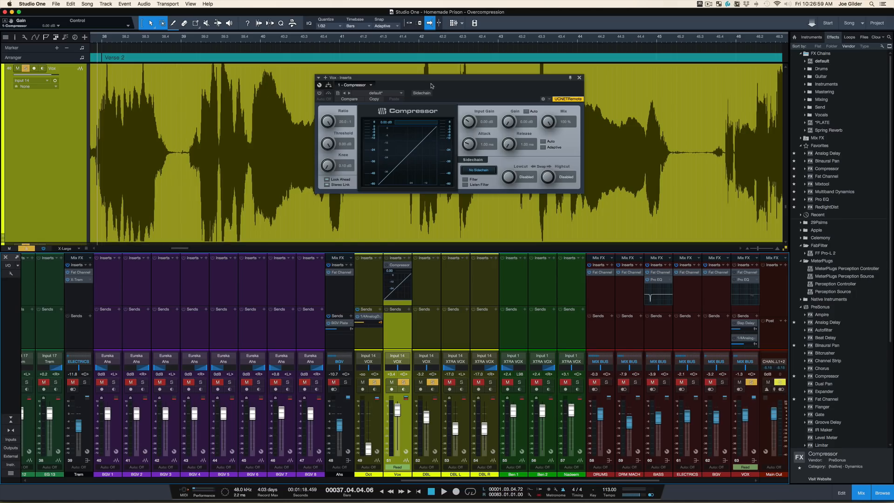
- Reposition the Vox compressor window and listen to the vocal without compression
left_click_drag(433, 80, 435, 98)
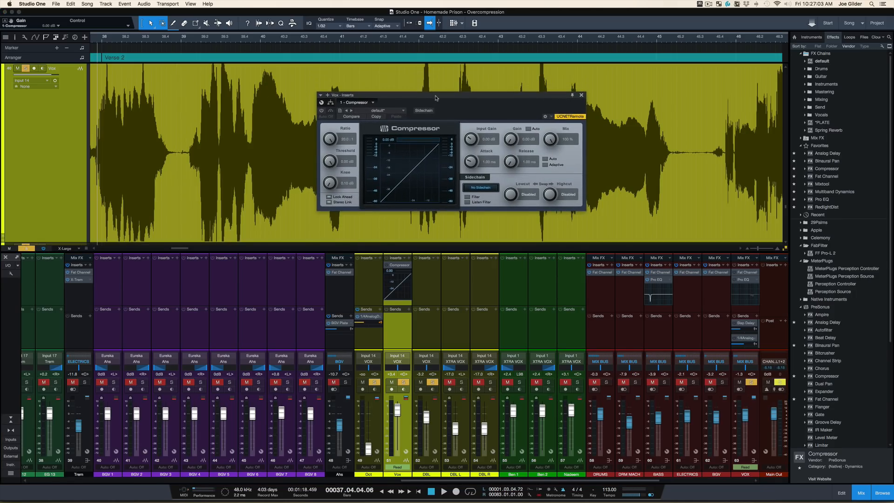
key("space")
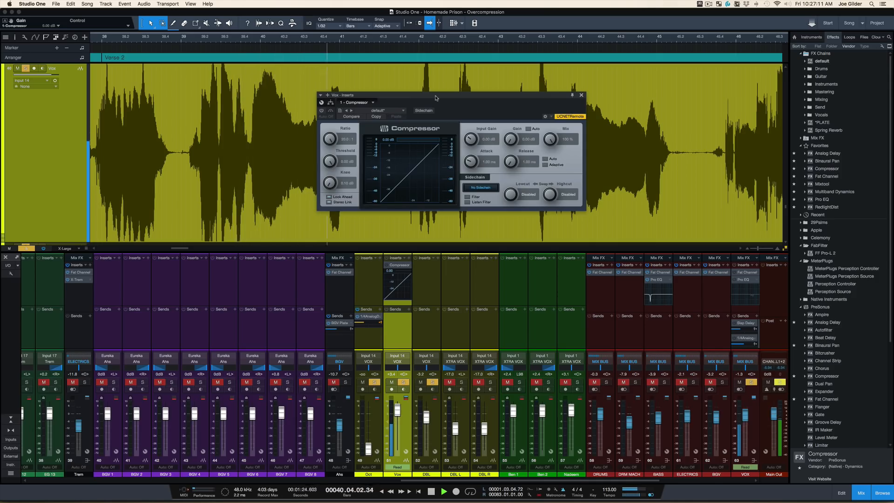
key("space")
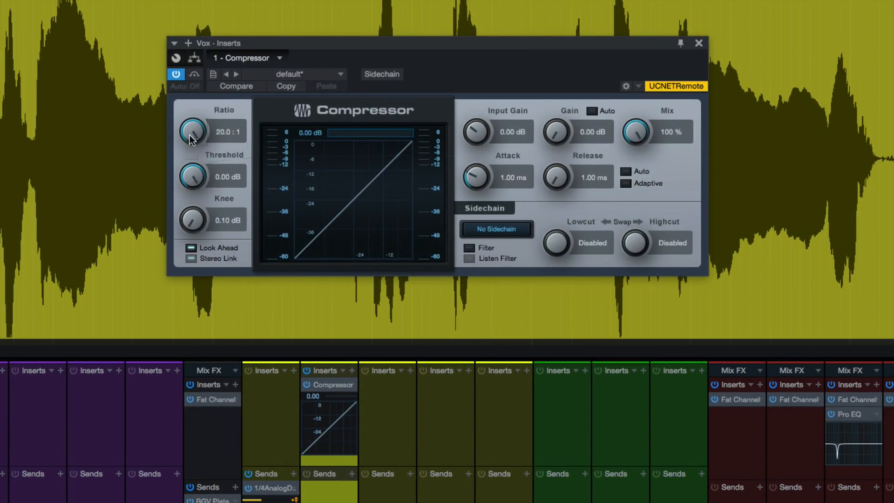
- Adjust the Vox compressor during playback, setting its threshold to -38.88 dB and its output gain to 18.24 dB
left_click_drag(189, 135, 197, 157)
mouse_move(195, 99)
left_mouse_down()
mouse_move(197, 114)
mouse_move(203, 97)
left_mouse_up()
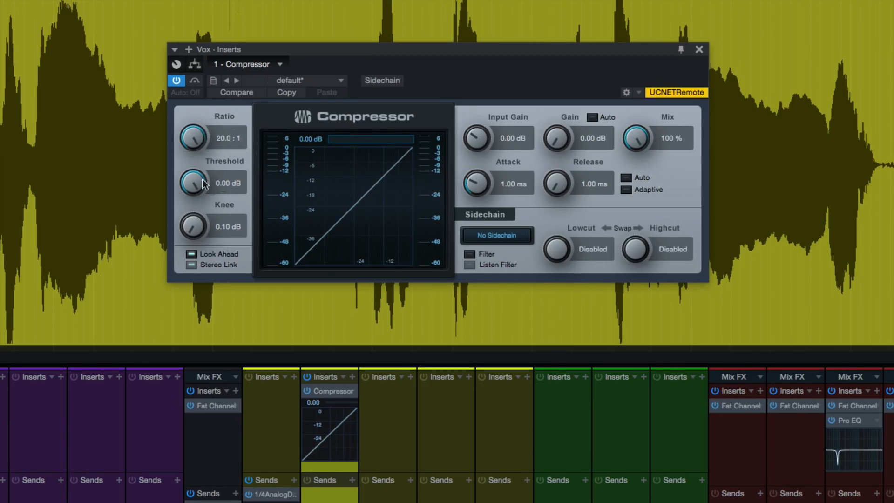
left_click_drag(205, 185, 194, 219)
left_click_drag(192, 183, 190, 213)
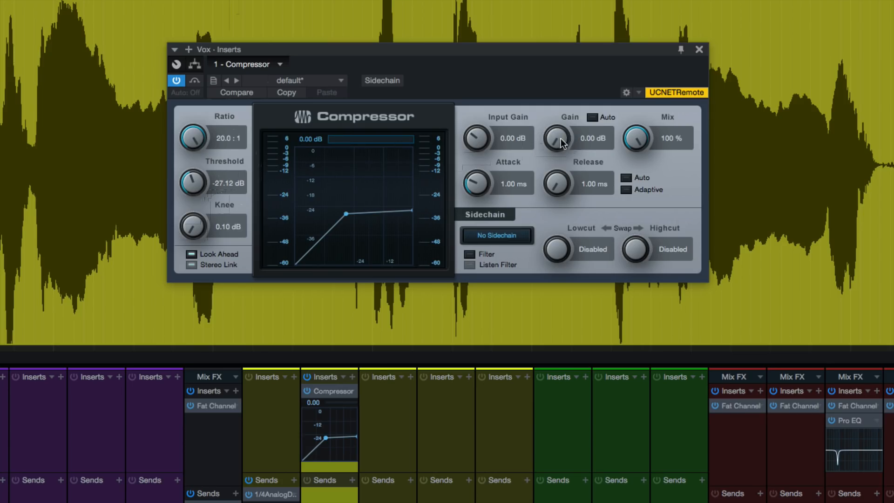
left_click_drag(192, 188, 191, 140)
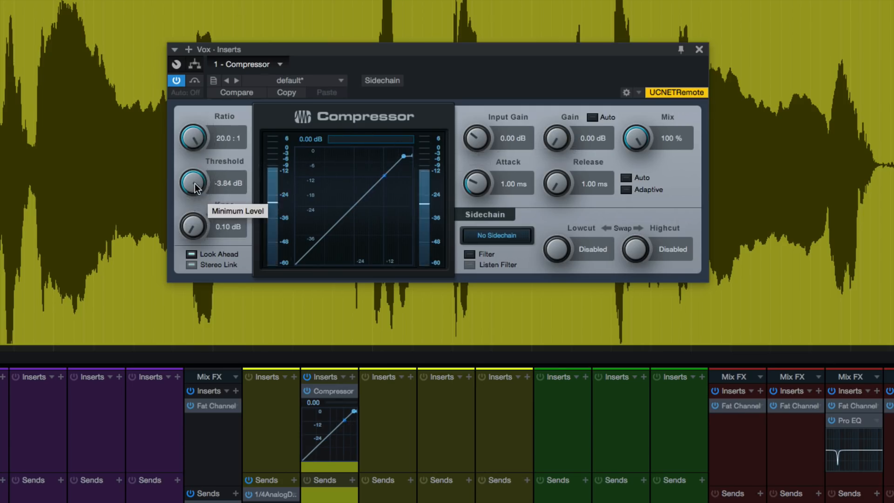
left_click_drag(195, 184, 195, 282)
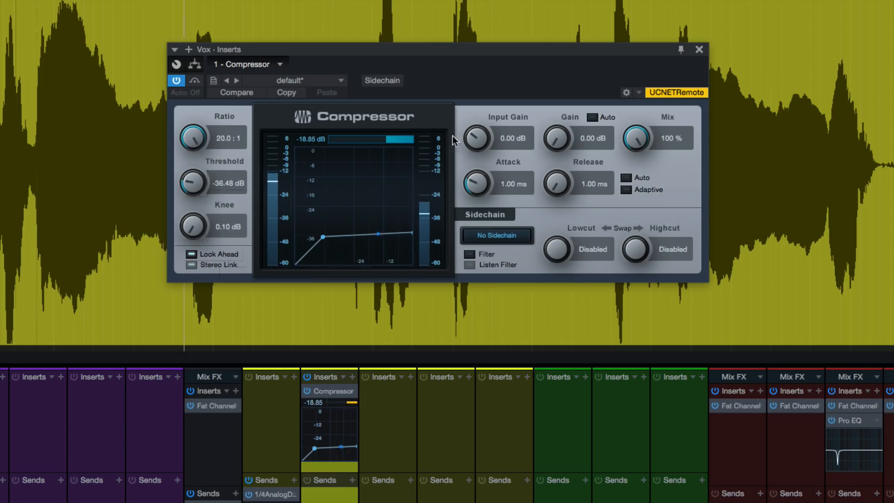
mouse_move(566, 132)
left_mouse_down()
mouse_move(560, 108)
mouse_move(560, 120)
left_mouse_up()
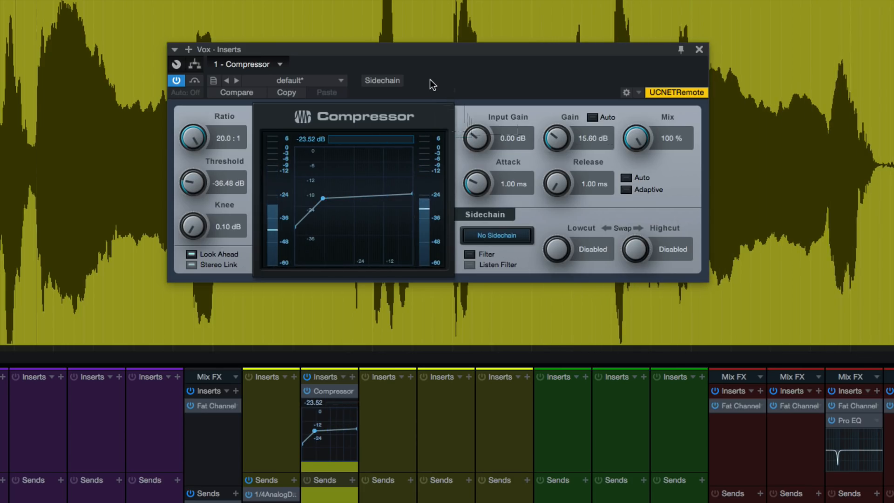
left_click_drag(200, 180, 200, 187)
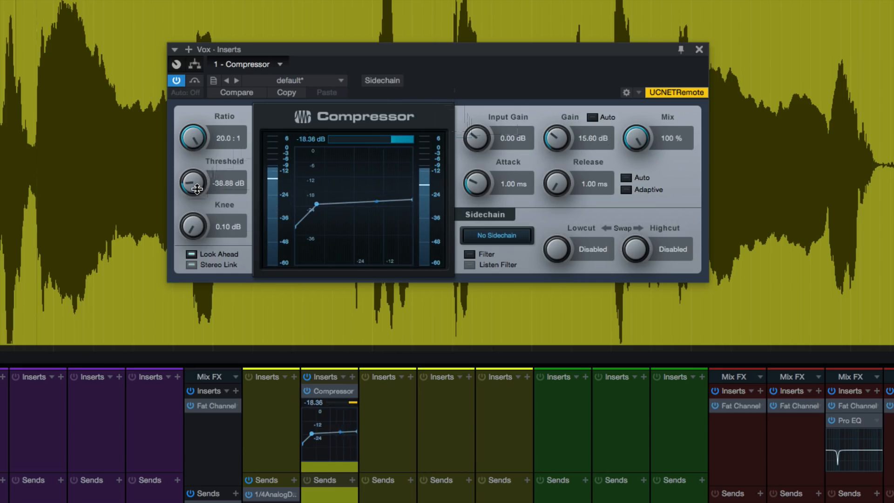
left_click_drag(565, 134, 566, 127)
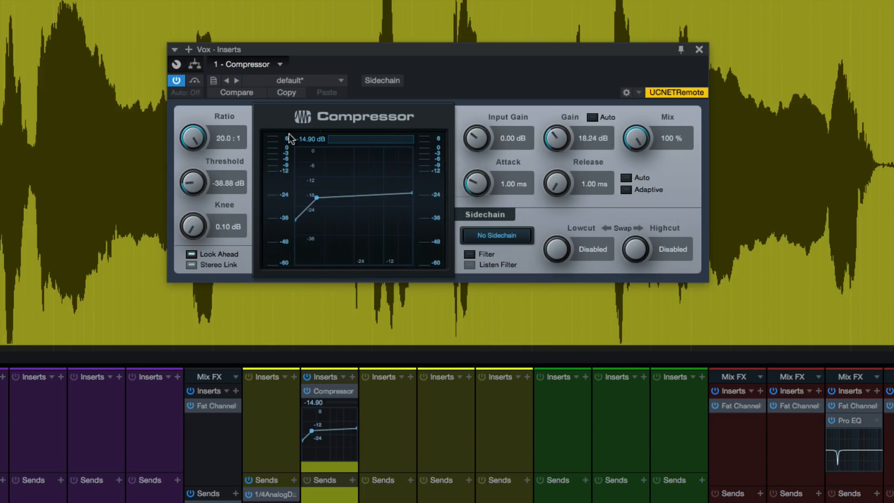
- Compare the vocal with the compressor off and on, set its gain to 18.48 dB, and reset the gain reduction reading after playback
left_click(180, 80)
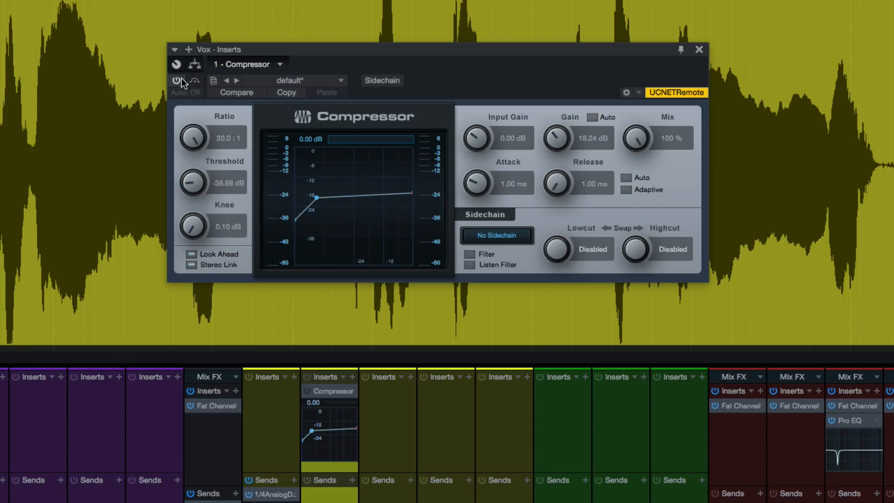
left_click(179, 80)
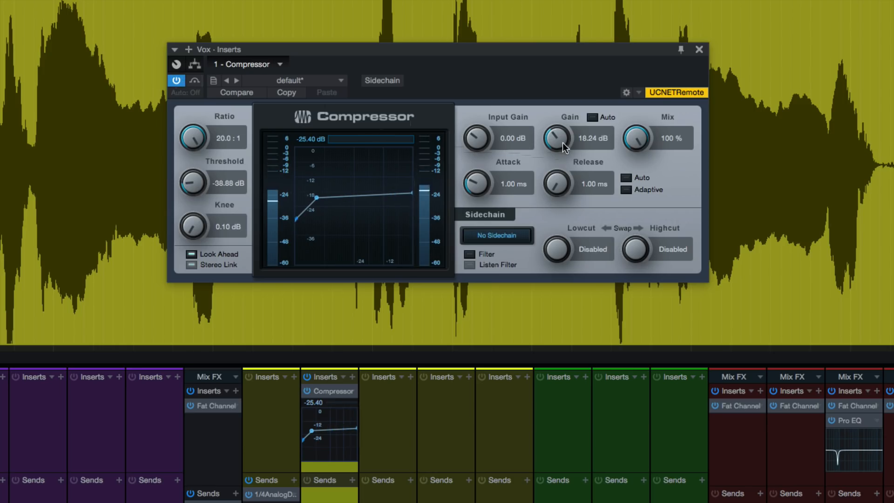
left_click_drag(555, 141, 555, 139)
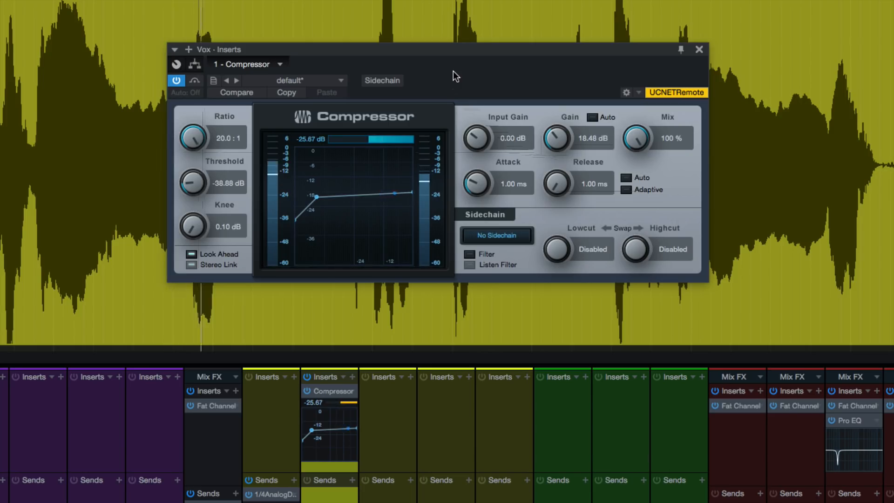
key("space")
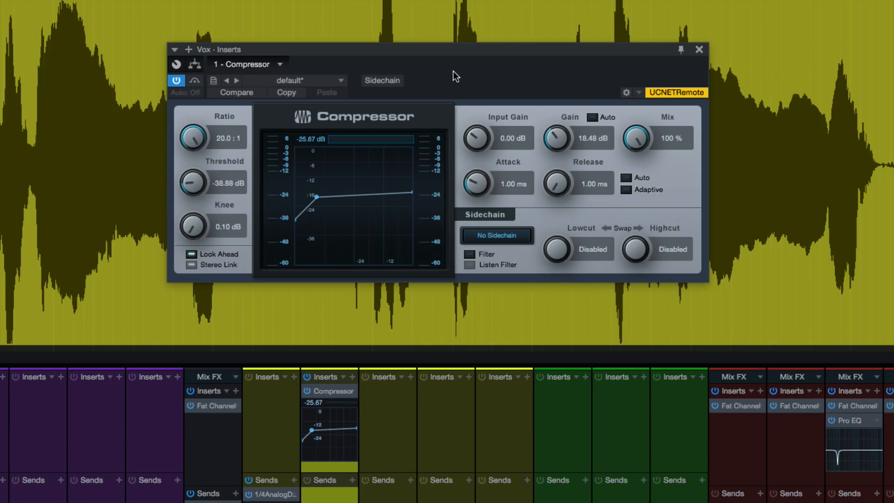
left_click(316, 138)
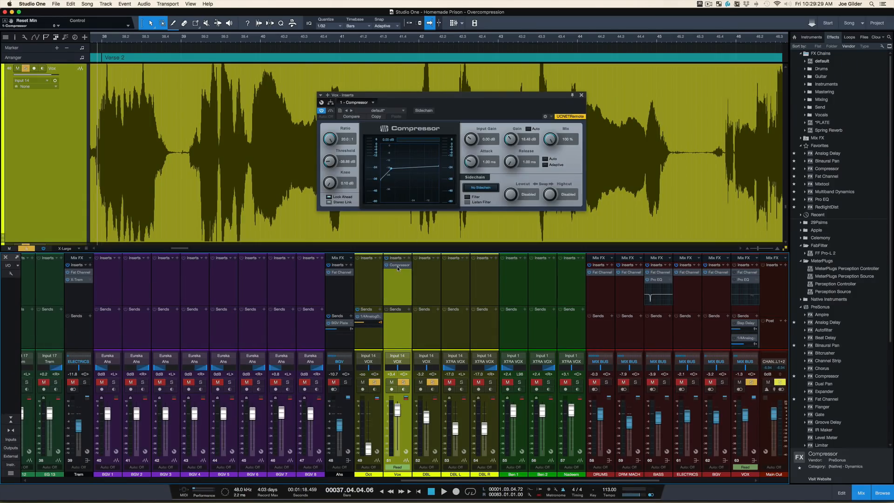
- Duplicate the compressor in the Vox channel's inserts and open the copy
left_click_drag(397, 278, 396, 280)
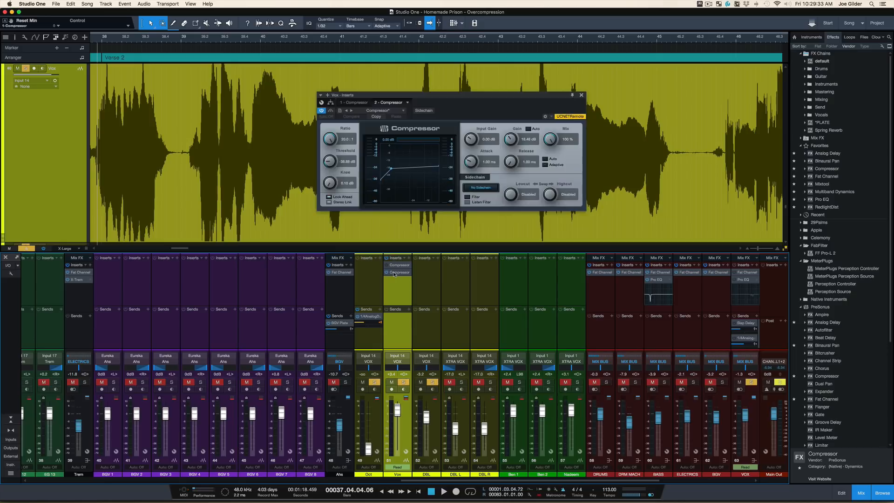
left_click(394, 273)
left_click(394, 274)
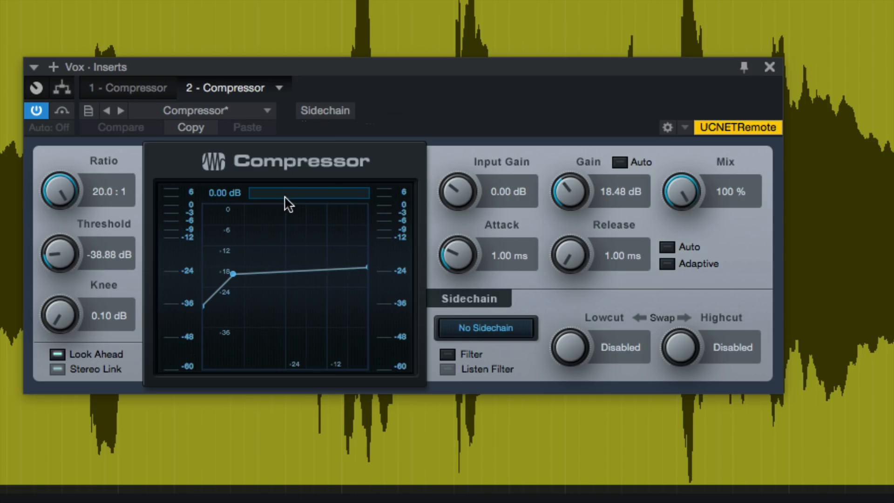
- During playback, set the second compressor's attack to 45.4 ms, release to 60.6 ms and threshold to -37.92 dB
key("space")
left_click_drag(456, 255, 460, 191)
left_click_drag(554, 252, 565, 174)
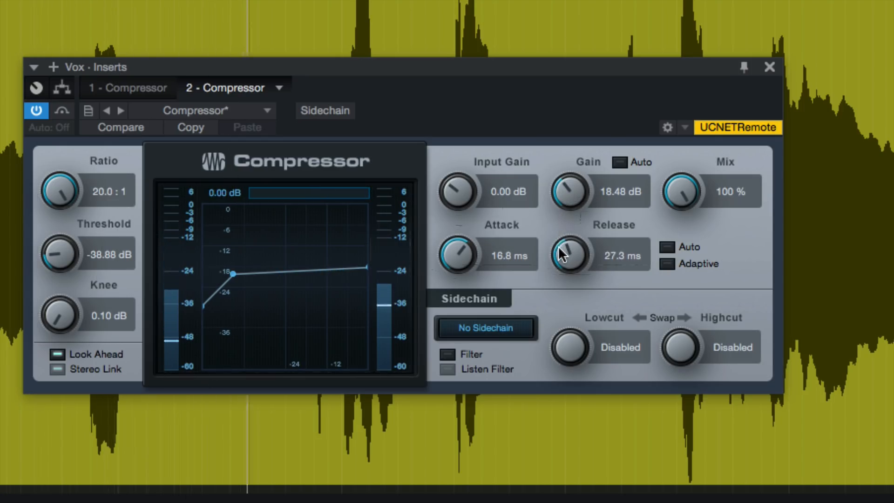
scroll(560, 238, "up", 5)
scroll(559, 237, "up", 1)
scroll(480, 253, "up", 3)
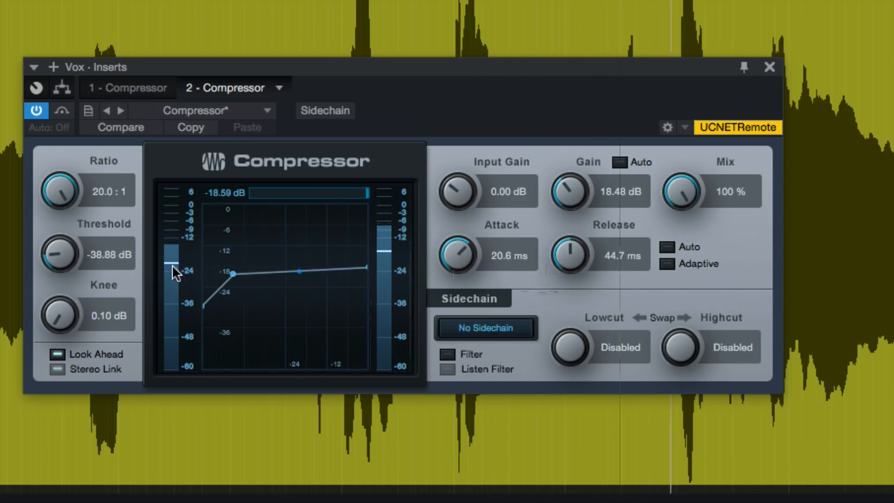
left_click_drag(63, 253, 63, 255)
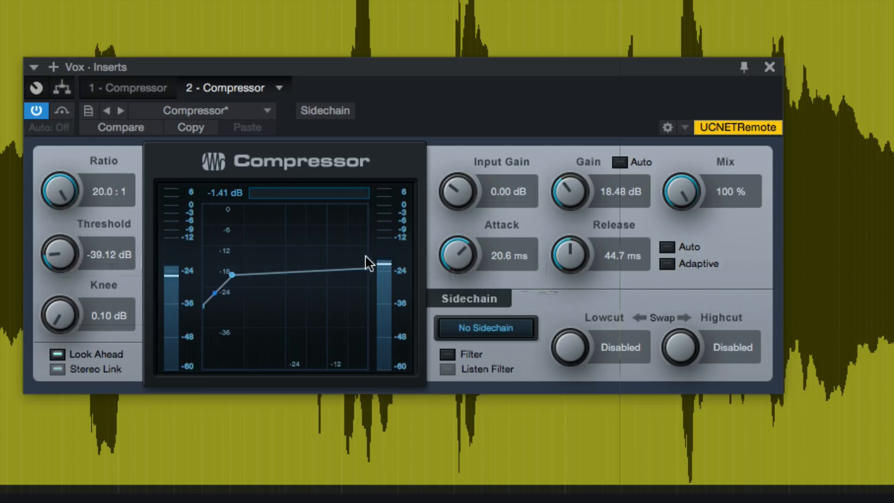
left_click_drag(435, 267, 443, 254)
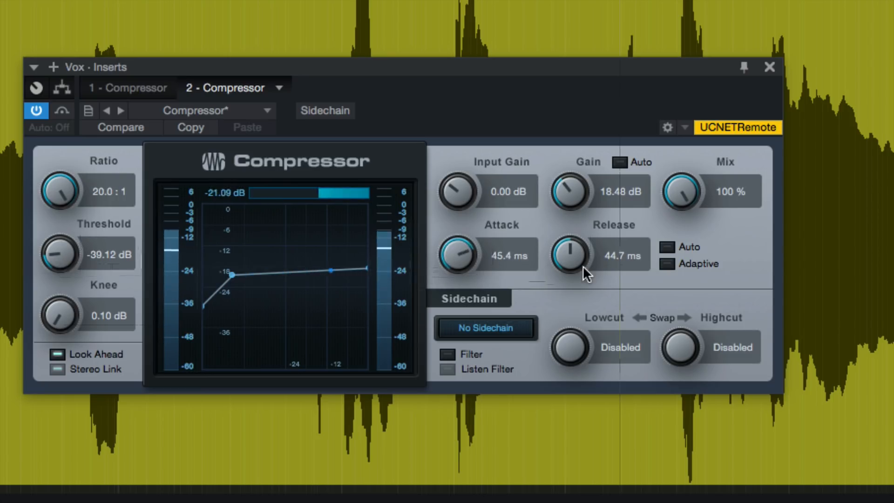
left_click_drag(580, 257, 579, 250)
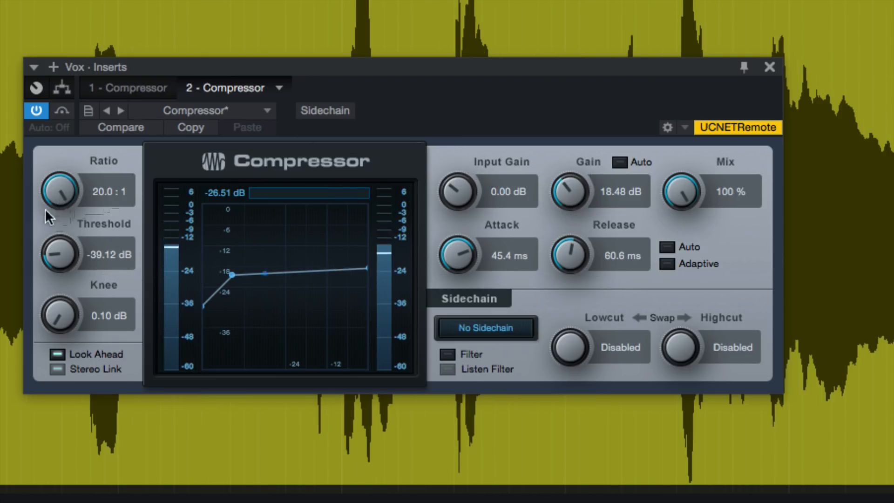
left_click_drag(54, 246, 55, 245)
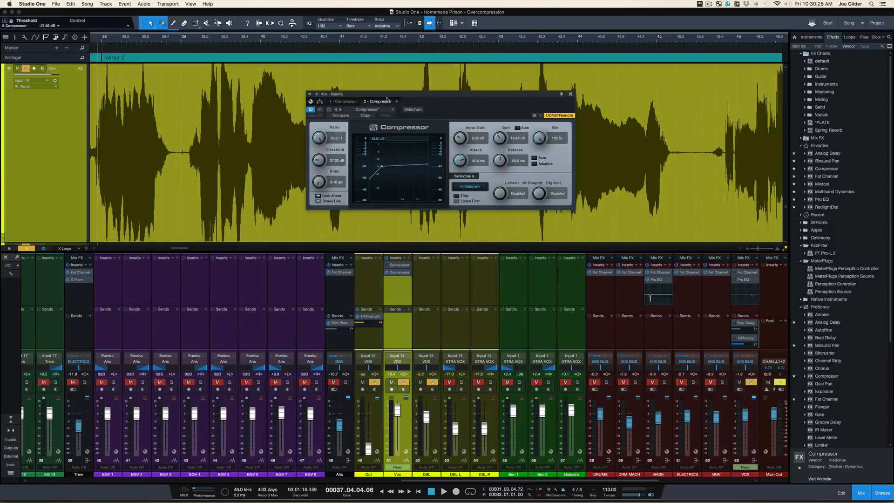
- Open the first compressor in its own pinned window and arrange both compressor windows one above the other
left_click(399, 264)
left_click(573, 95)
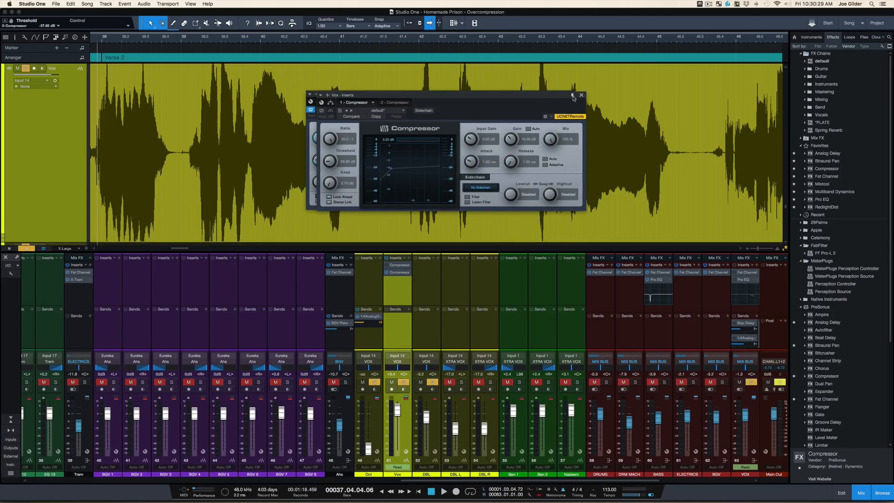
left_click_drag(530, 95, 515, 59)
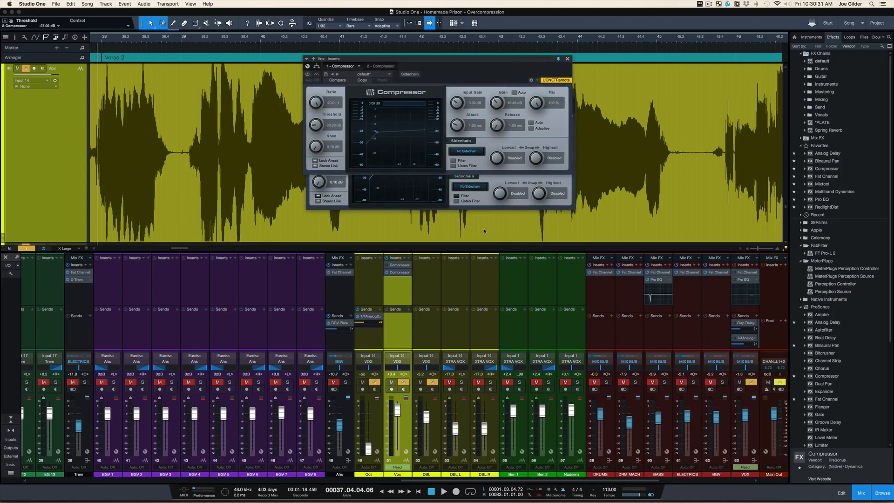
left_click(479, 198)
left_click_drag(459, 99, 453, 180)
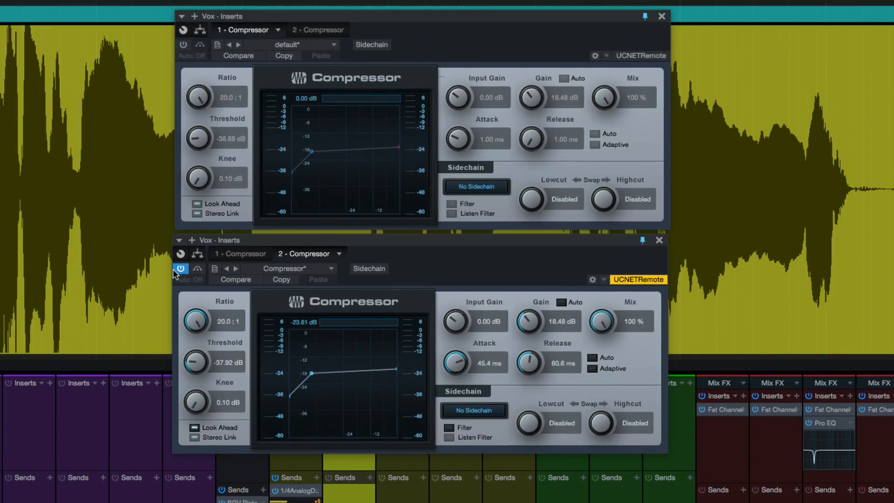
- Bypass the second compressor and activate the first, play the vocal, and swap the bypass states to compare the two
left_click(197, 269)
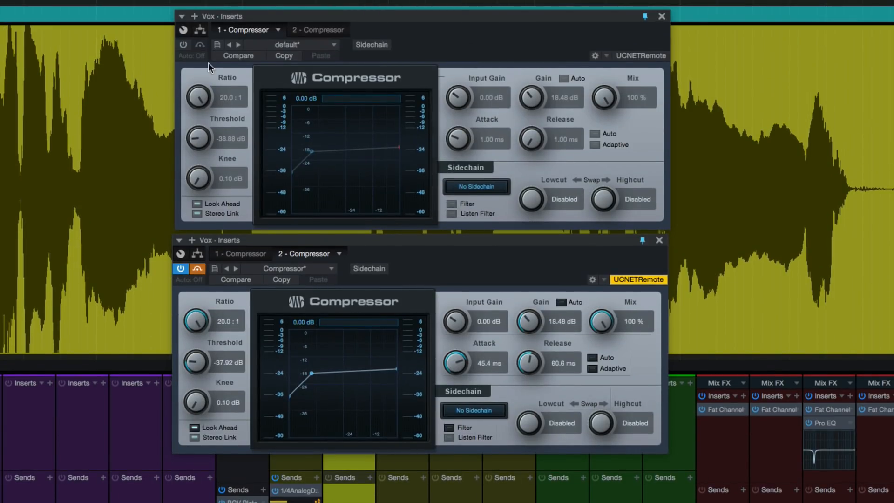
left_click(200, 47)
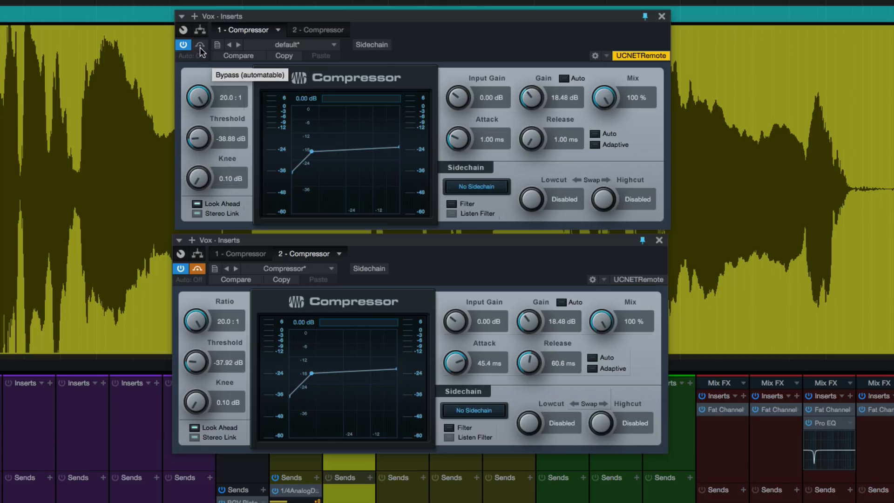
key("space")
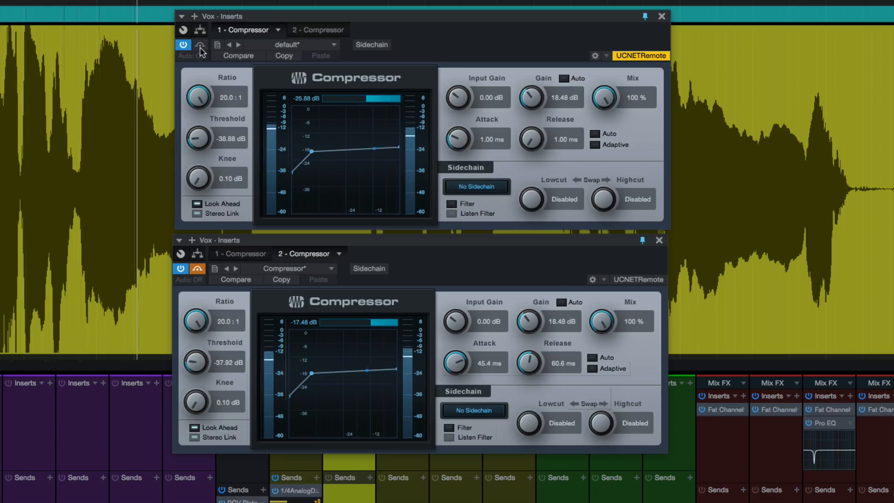
left_click(200, 45)
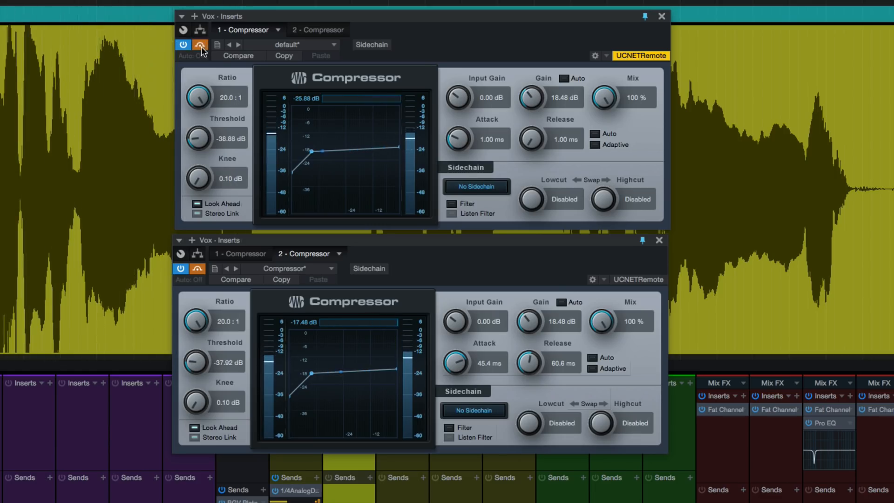
left_click(197, 268)
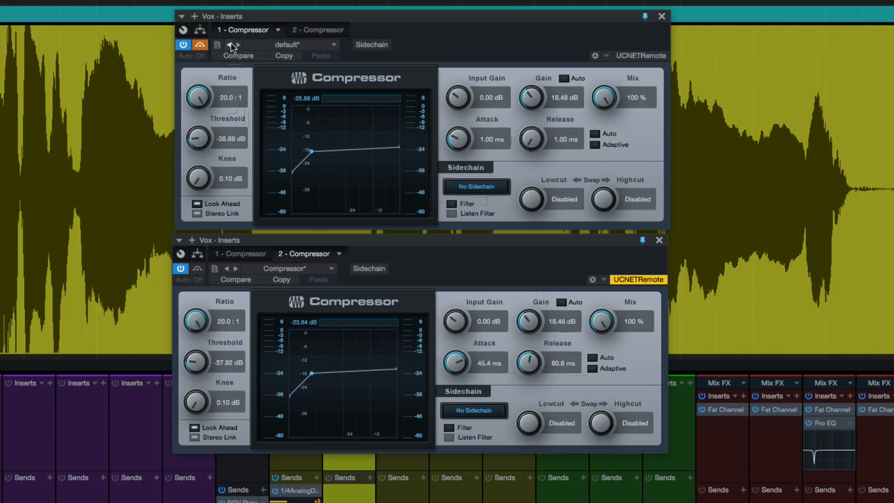
- Play the vocal with only the first compressor engaged, and bypass it to compare with the uncompressed sound
left_click(203, 45)
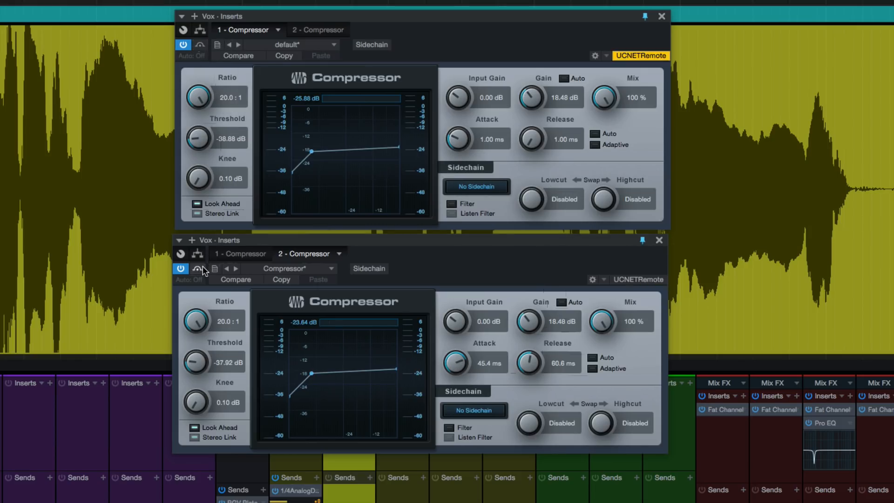
left_click(199, 269)
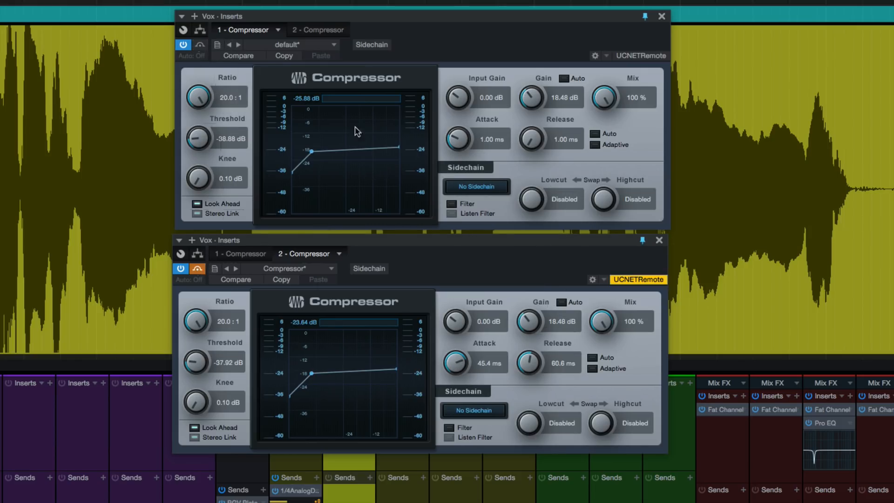
key("space")
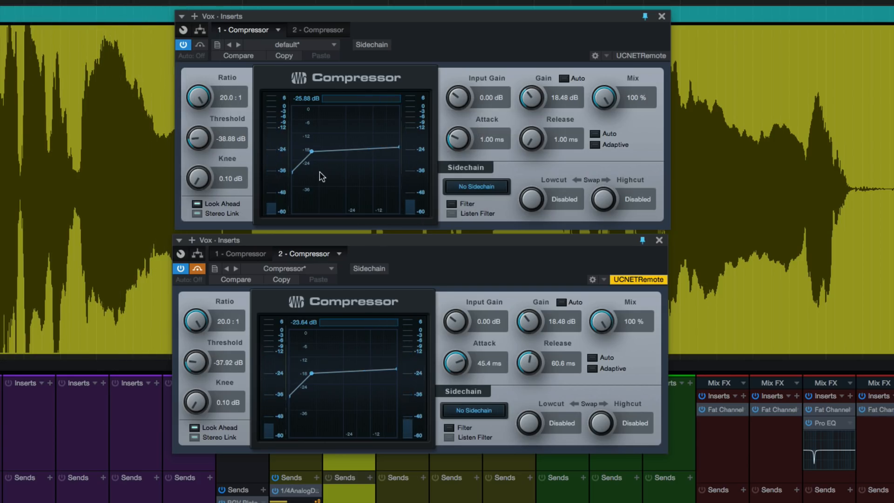
left_click(202, 43)
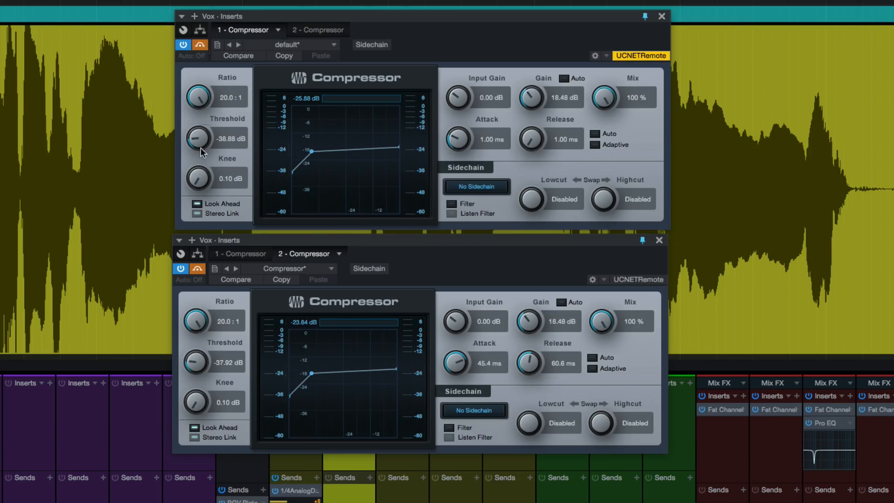